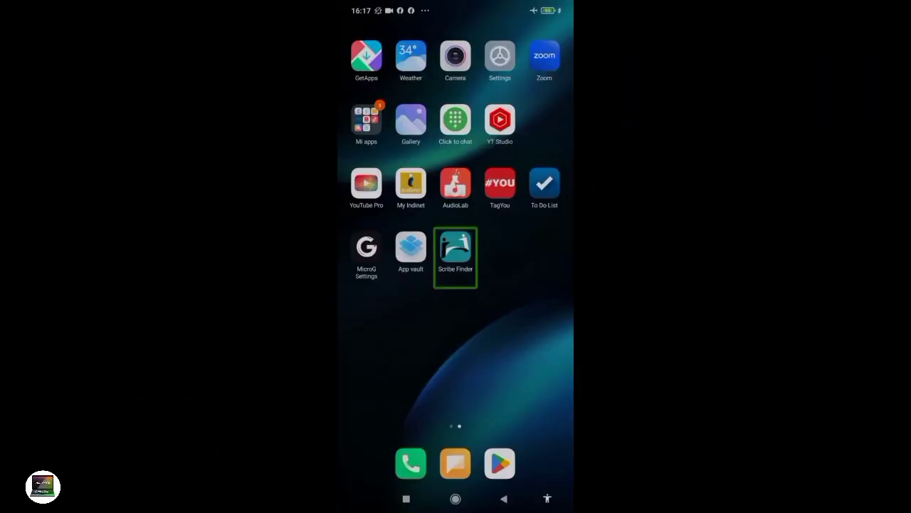
Step: Launch Scribe Finder and move screen-reader focus past Login to the Register option
click(455, 252)
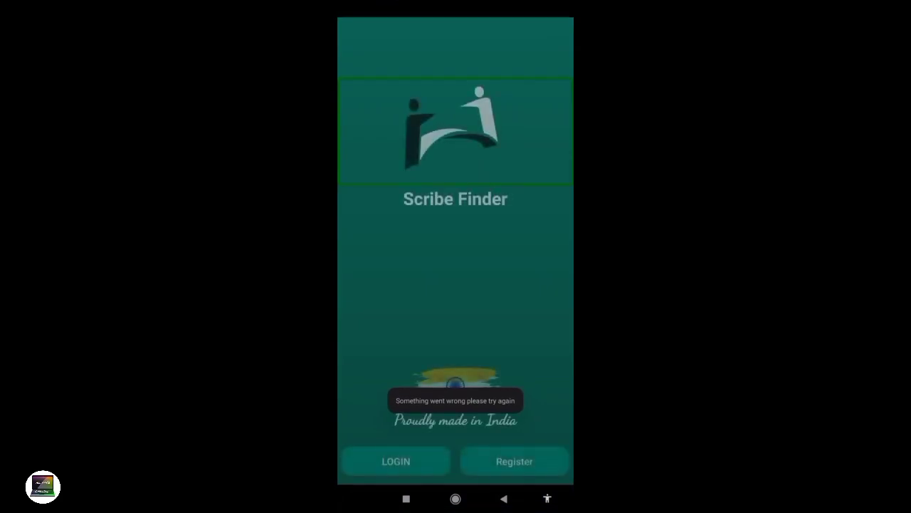
key(Tab)
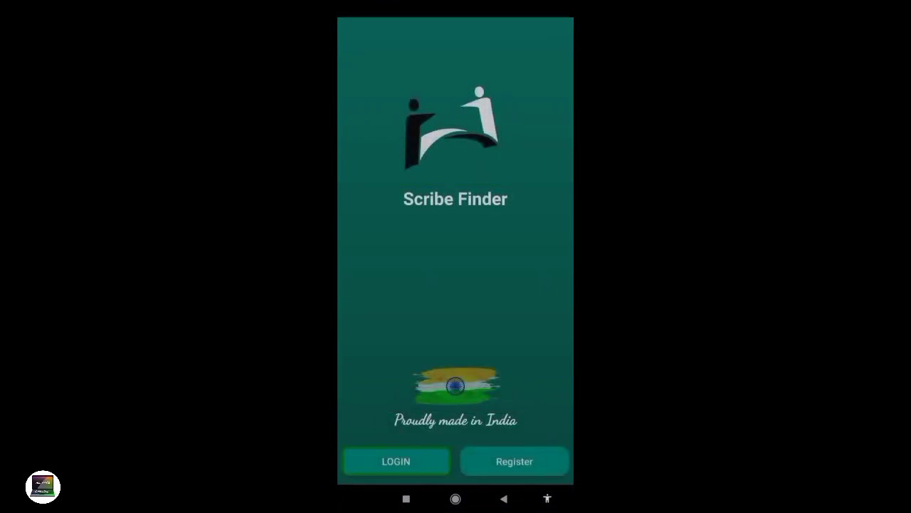
key(shift+Tab)
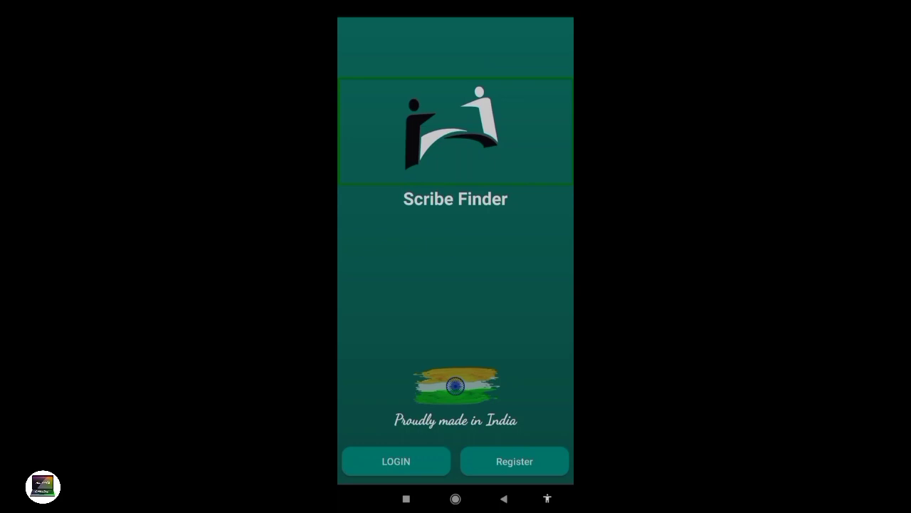
key(Tab)
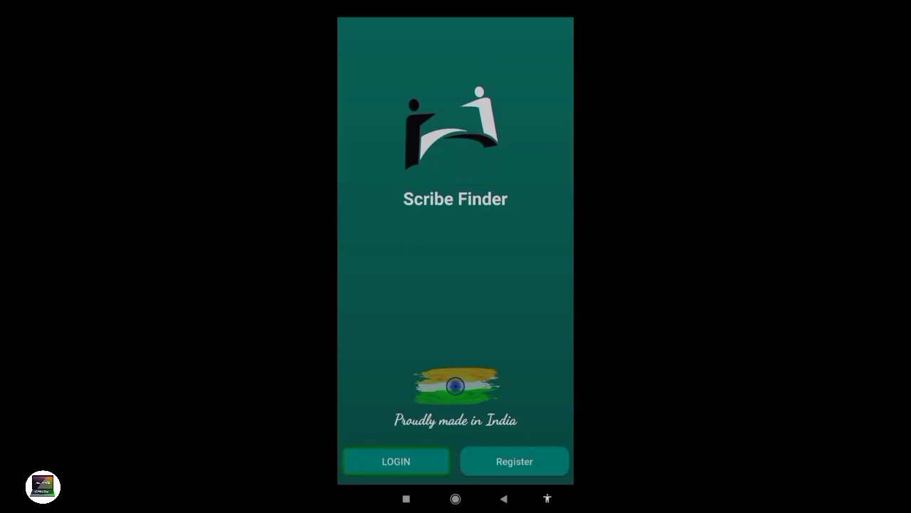
key(Tab)
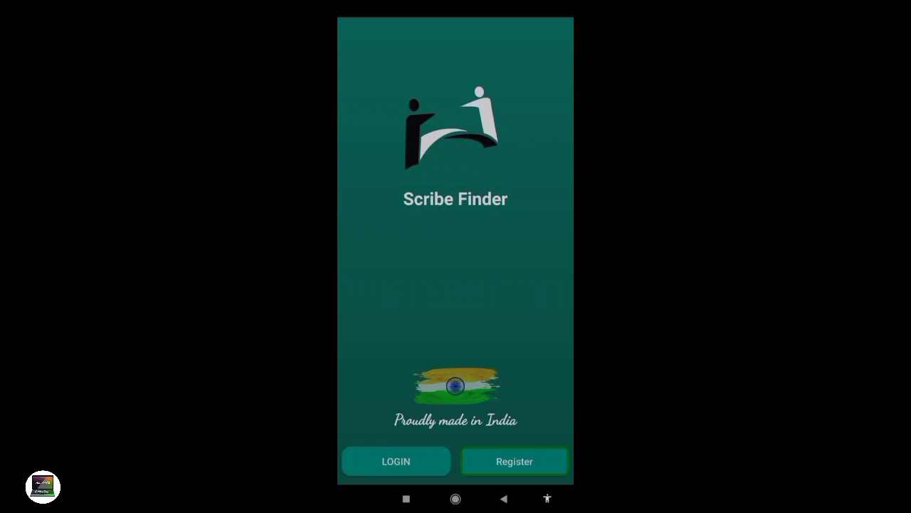
Step: Start registration and focus the 'I am Needy/Visually Impaired' user-type option
key(Return)
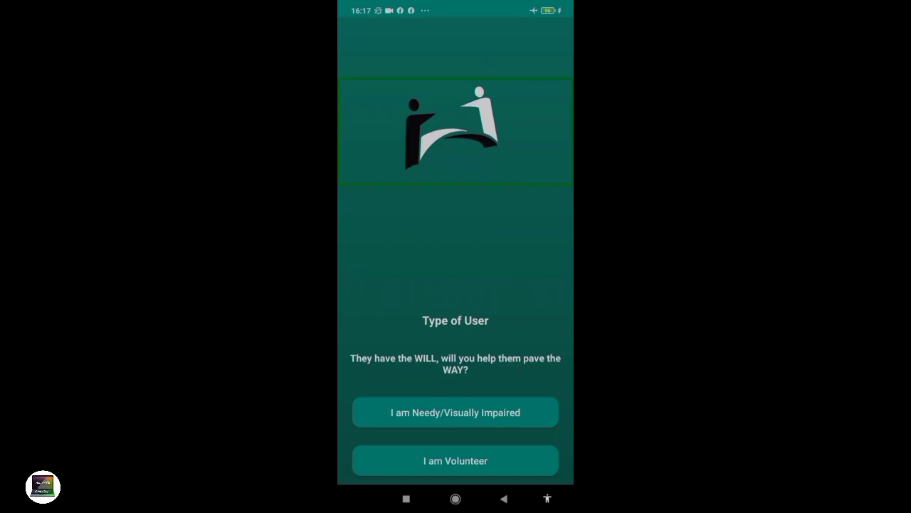
key(Tab)
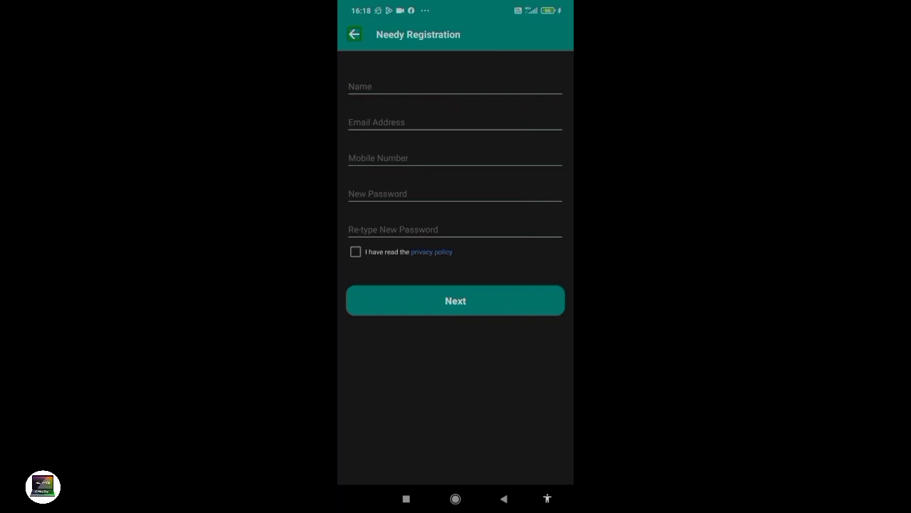
Step: Step through Name, Email, Mobile, both password fields and privacy policy options to Next
key(Tab)
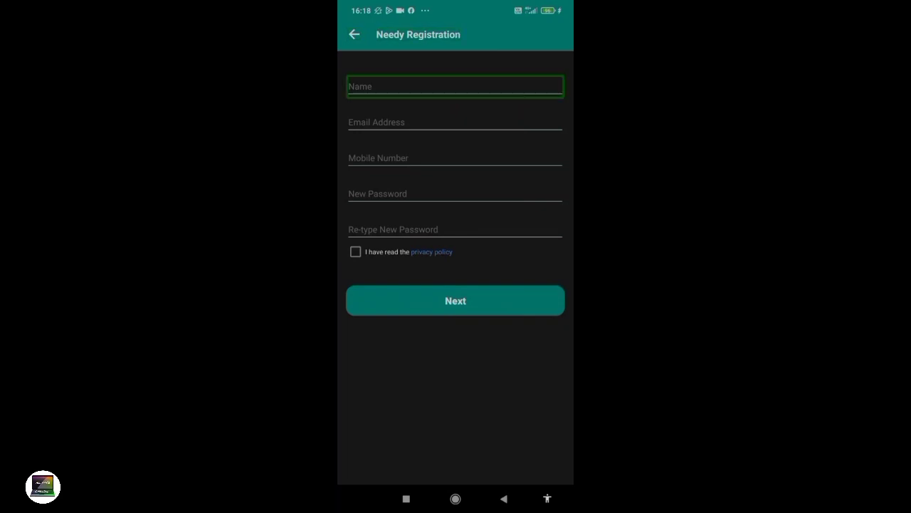
key(Tab)
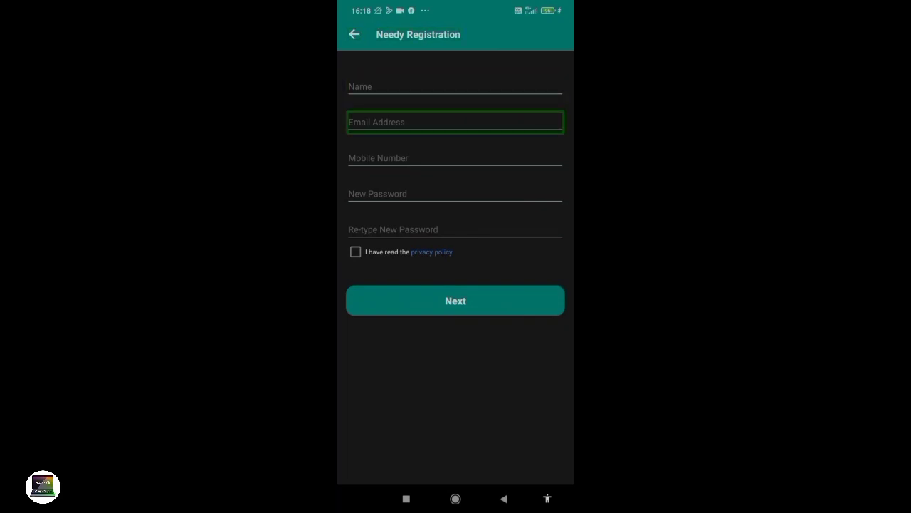
key(Tab)
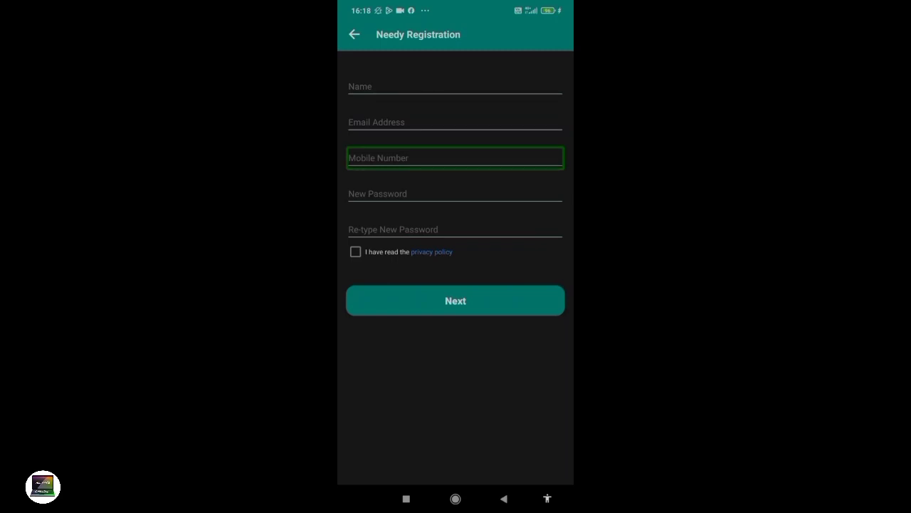
key(Tab)
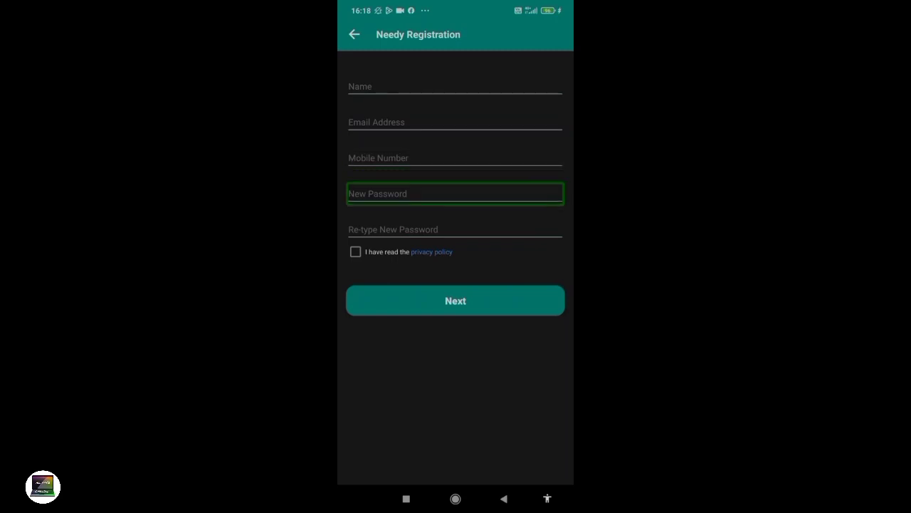
key(Tab)
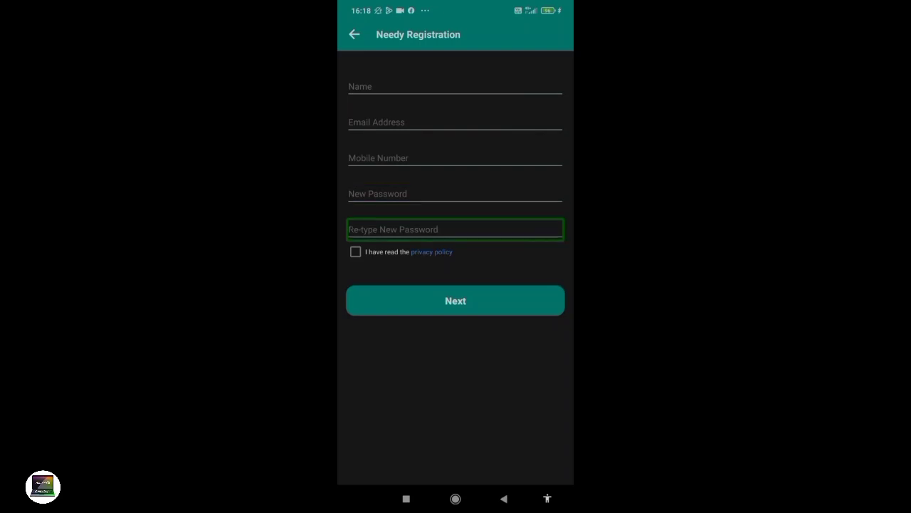
key(Tab)
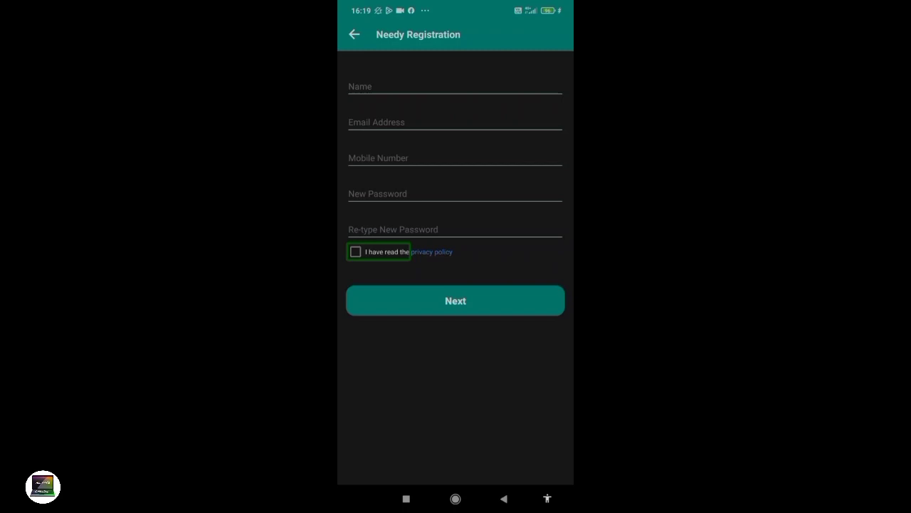
key(Tab)
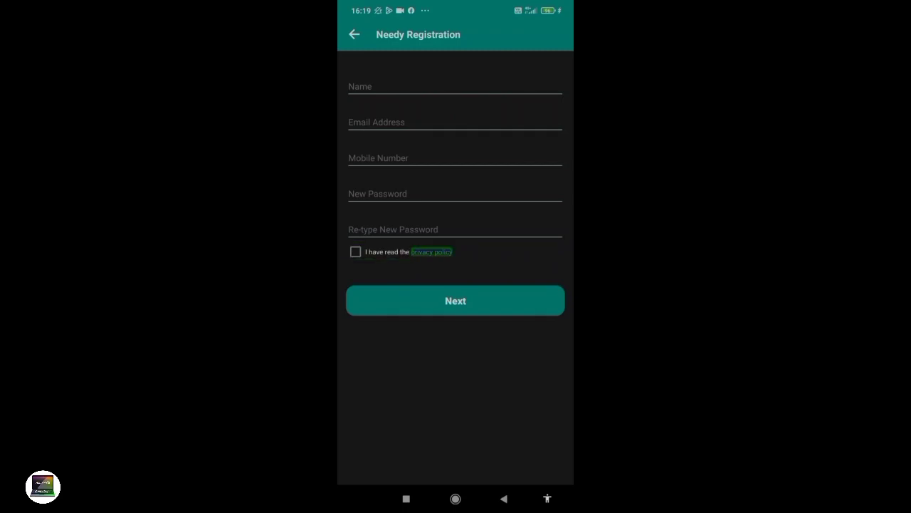
key(Tab)
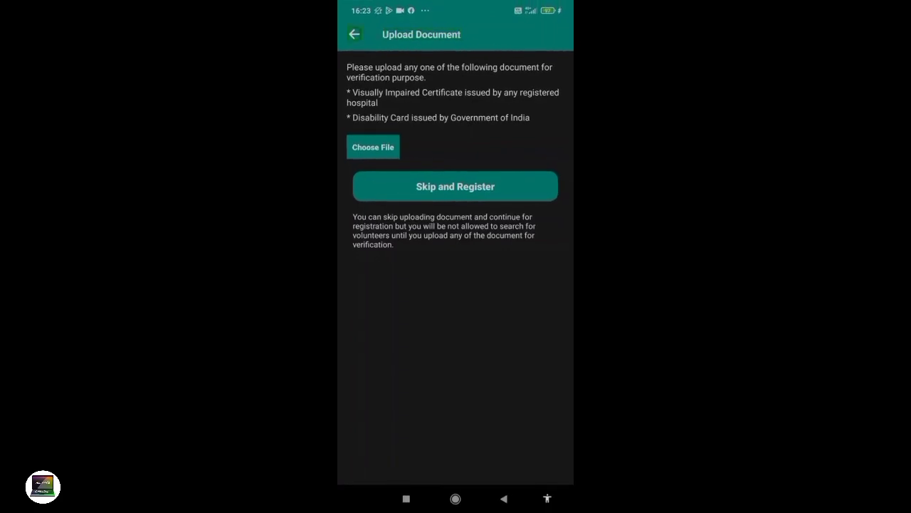
Step: Review the Visually Impaired Certificate and Disability Card requirements, then choose Skip and Register
key(Tab)
key(Tab)
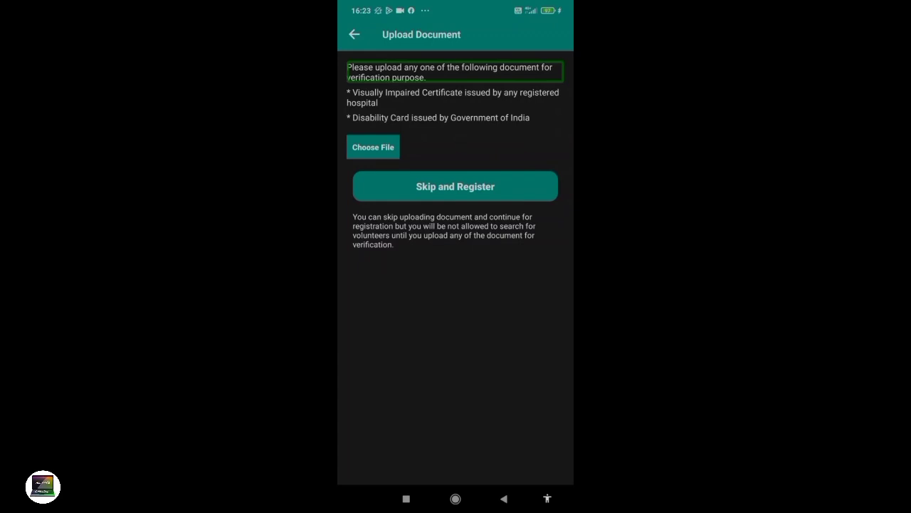
key(Tab)
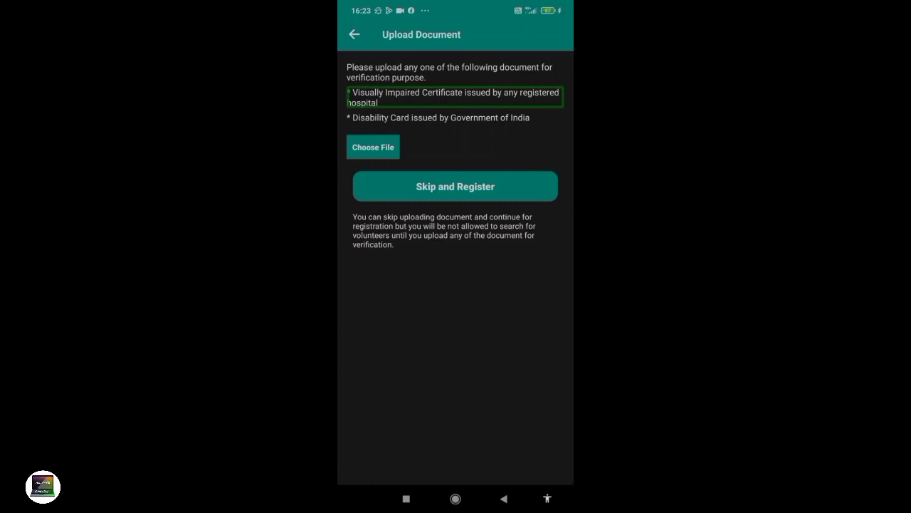
key(Tab)
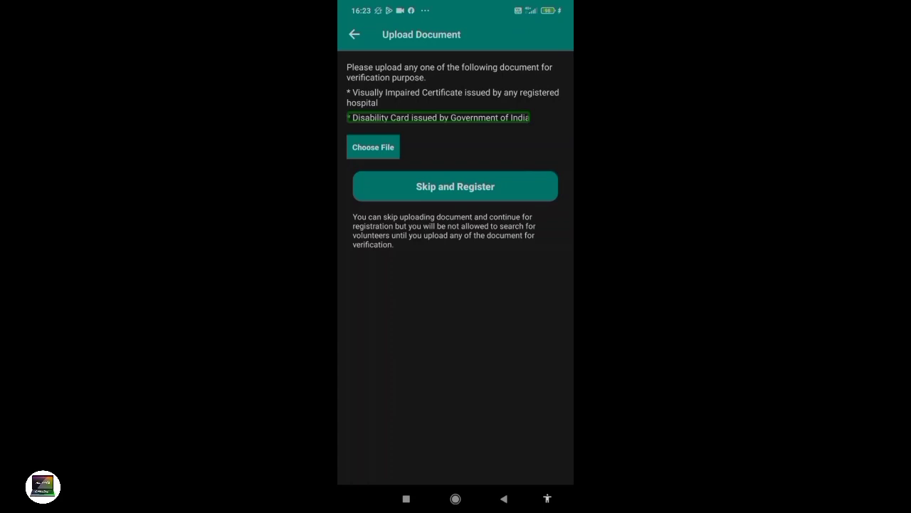
key(Tab)
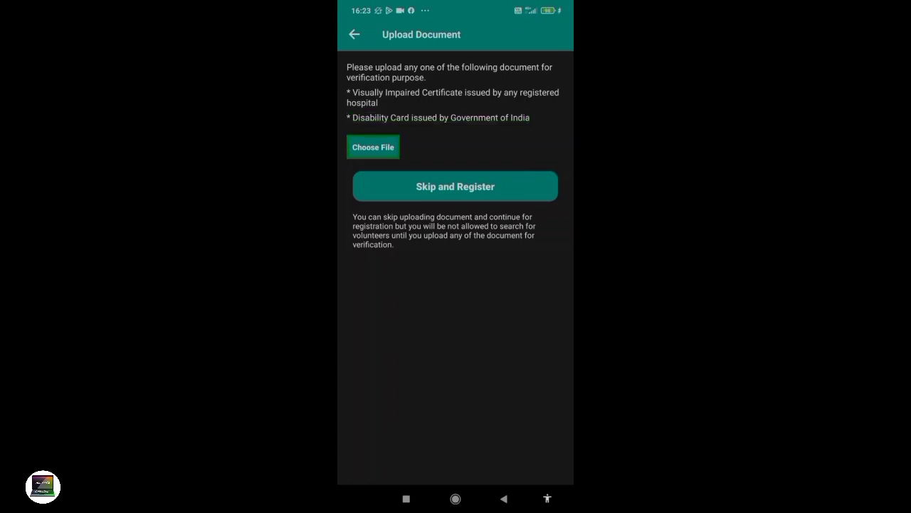
key(Tab)
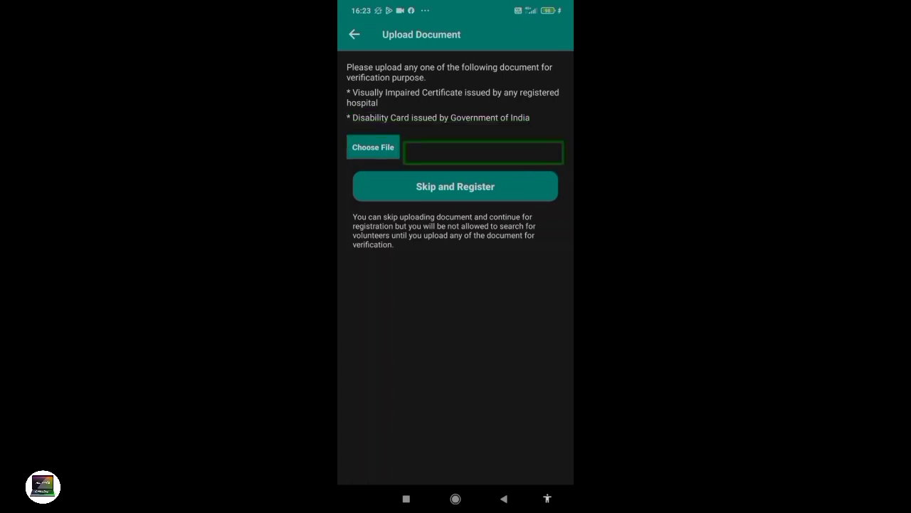
key(Tab)
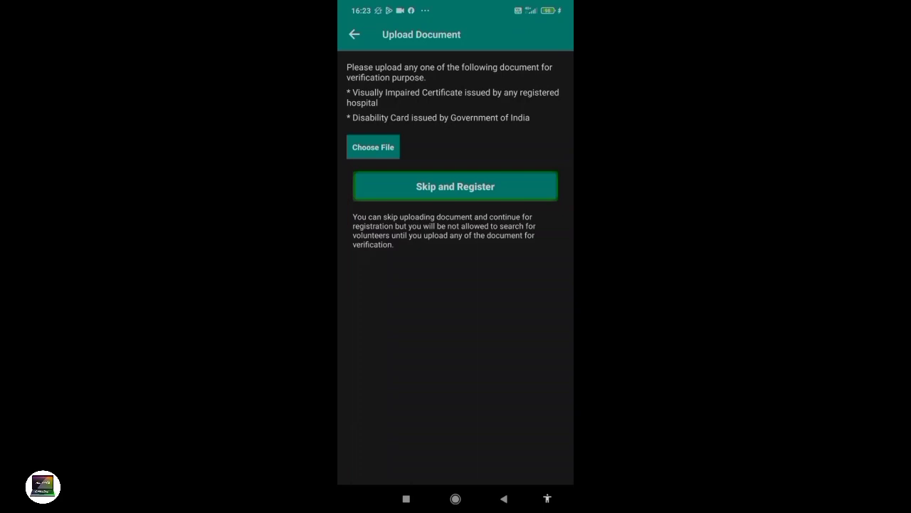
key(Return)
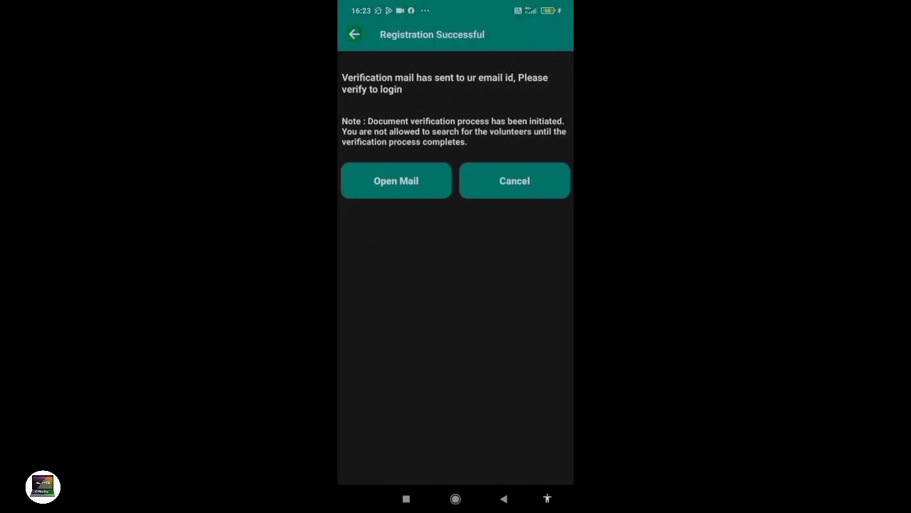
Step: Hear the Registration Successful title and document-verification note, then reach Open Mail
key(Tab)
key(Tab)
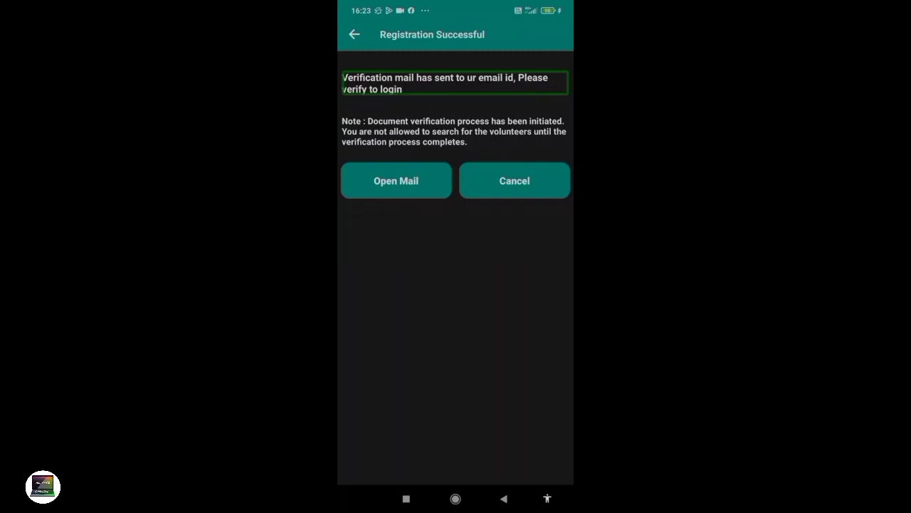
key(Tab)
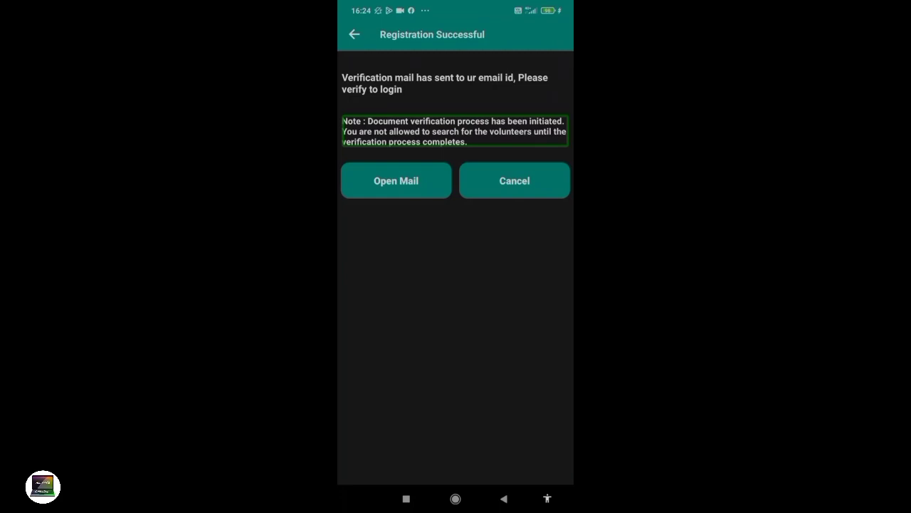
key(Tab)
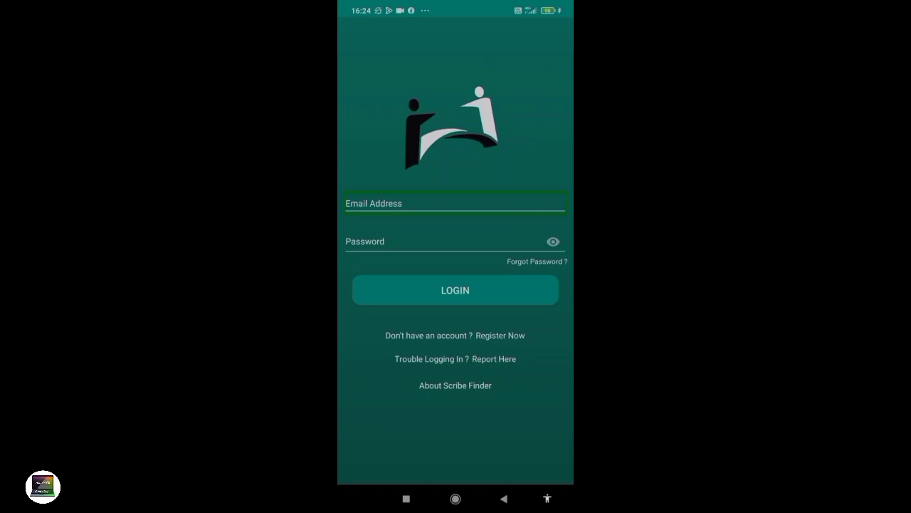
Step: Focus the login Email Address field and begin entering the email ('ra')
click(455, 203)
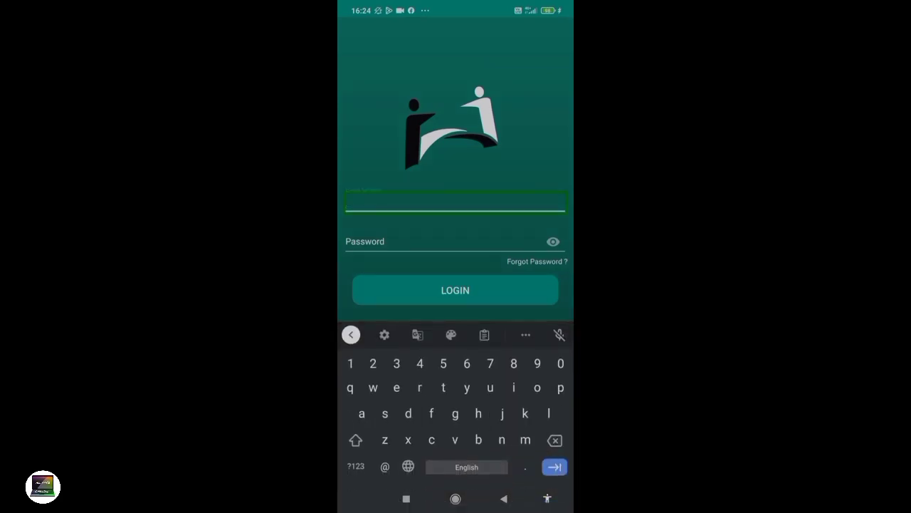
key(Down)
text(r)
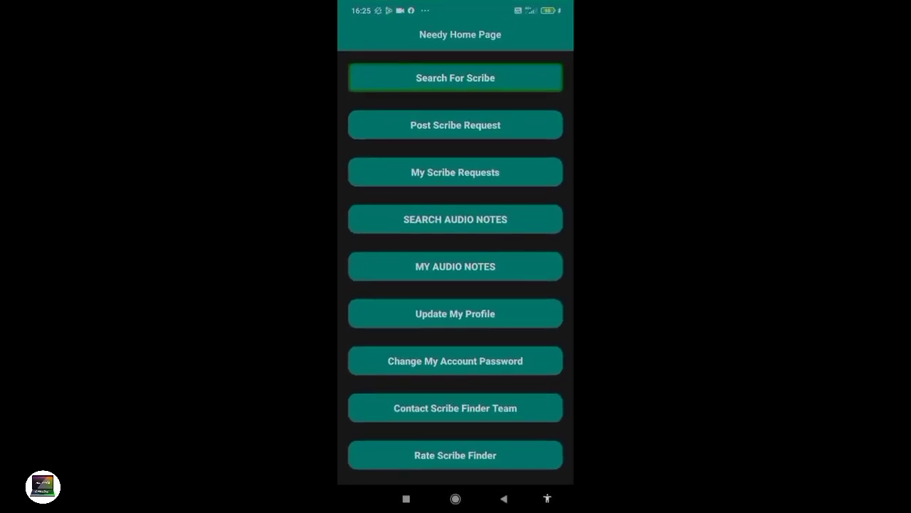
key(Down)
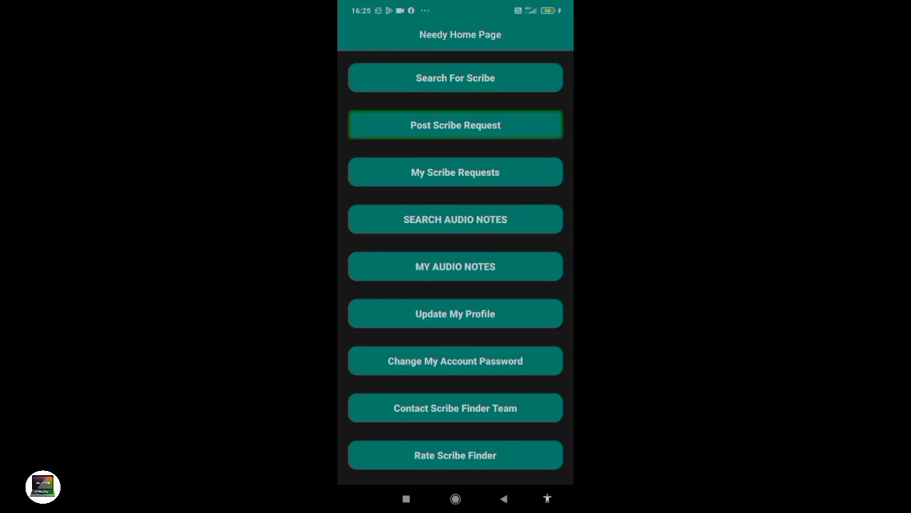
key(Up)
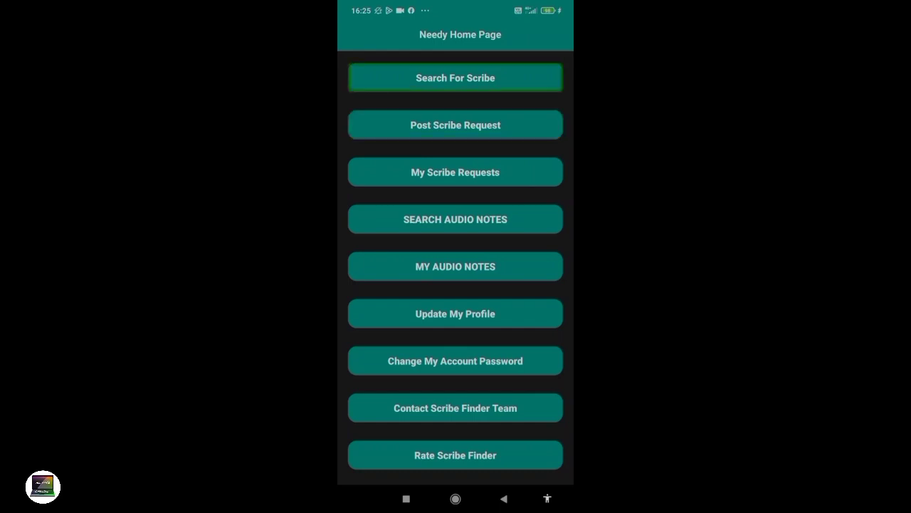
key(Down)
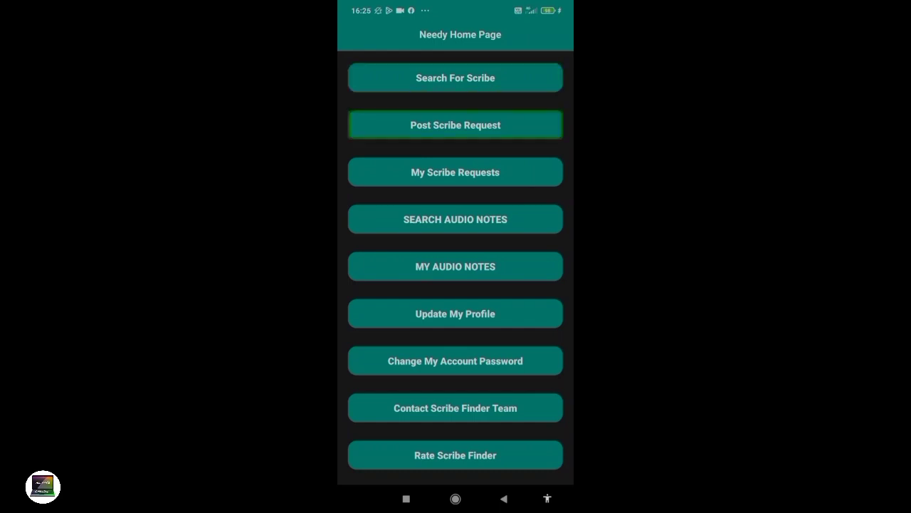
key(Down)
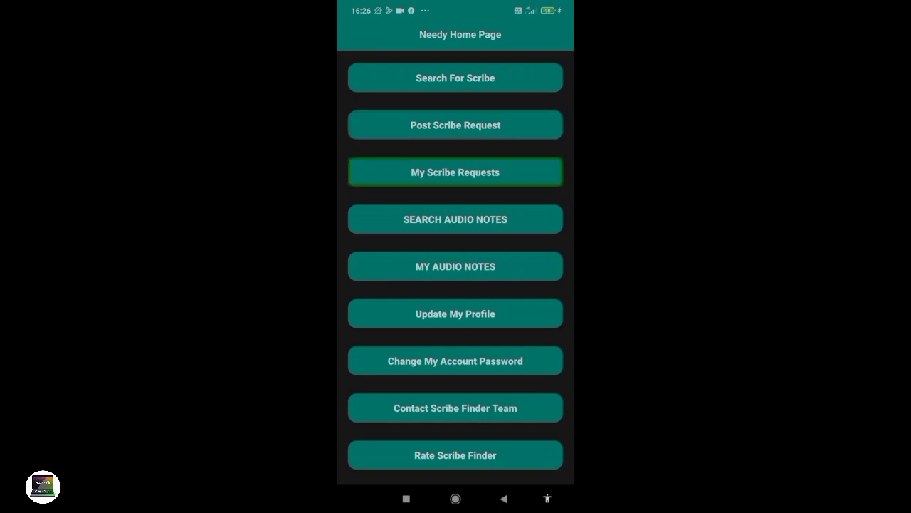
key(Down)
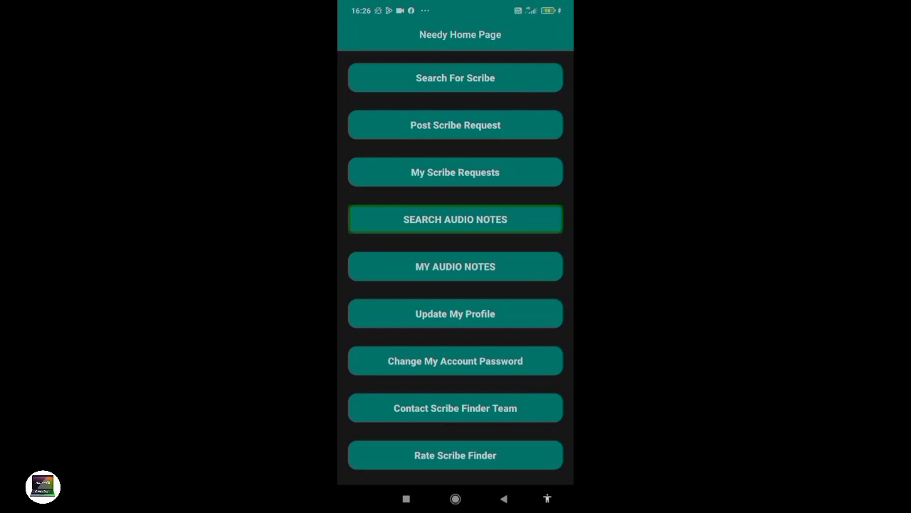
key(Down)
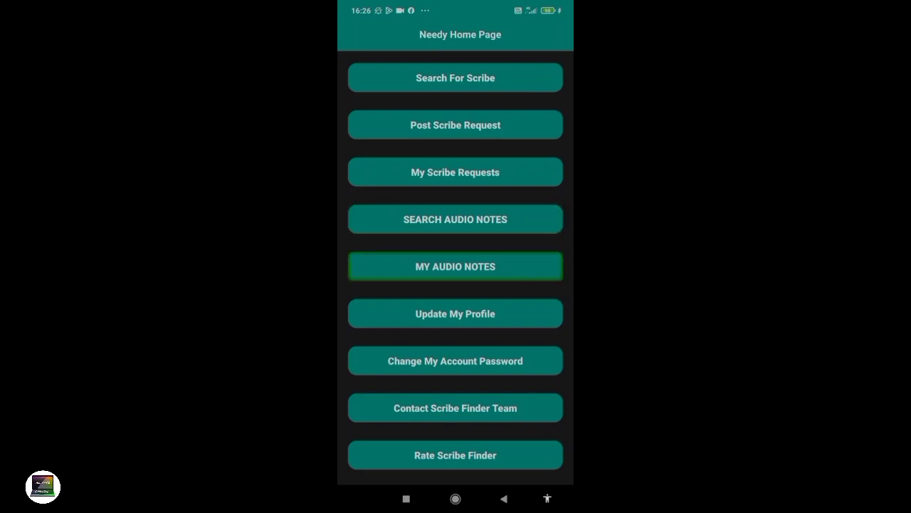
key(Down)
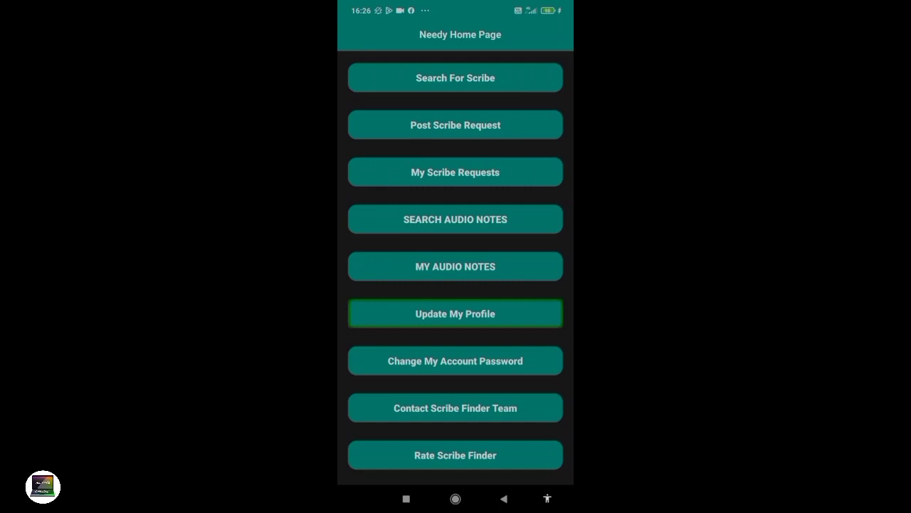
key(Down)
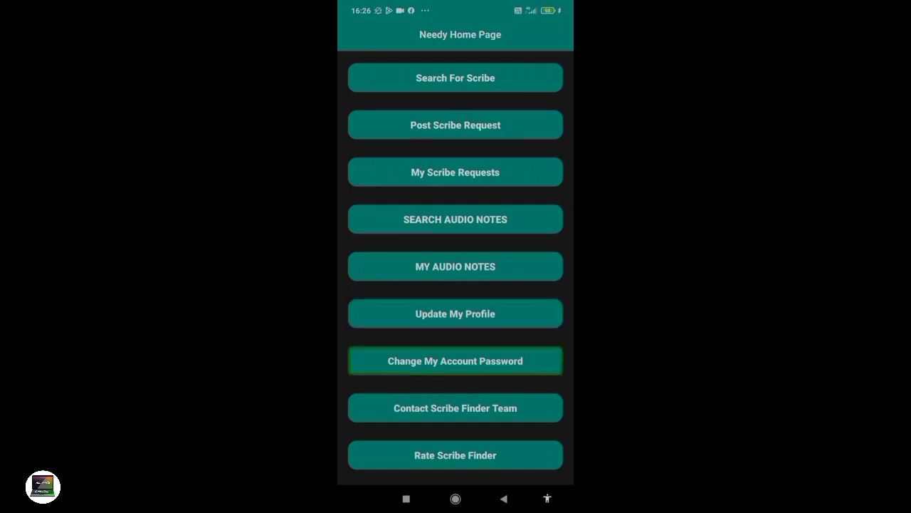
key(Down)
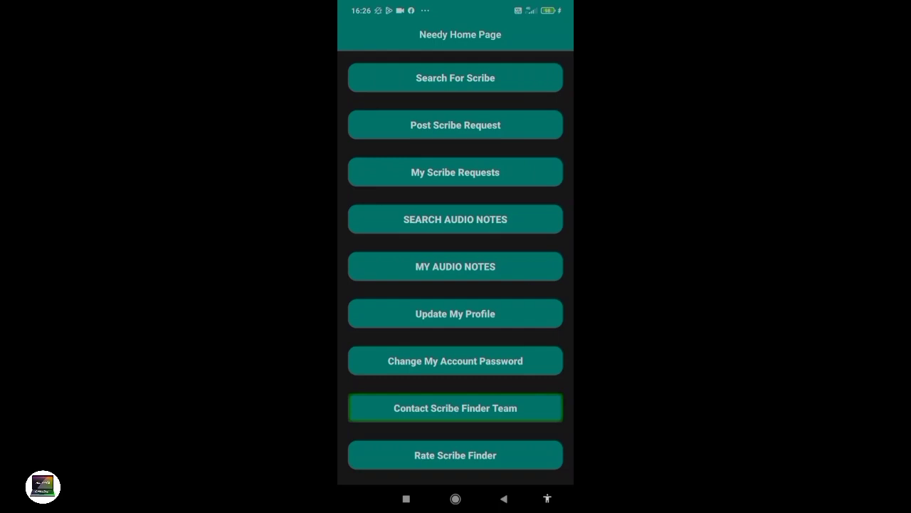
key(Down)
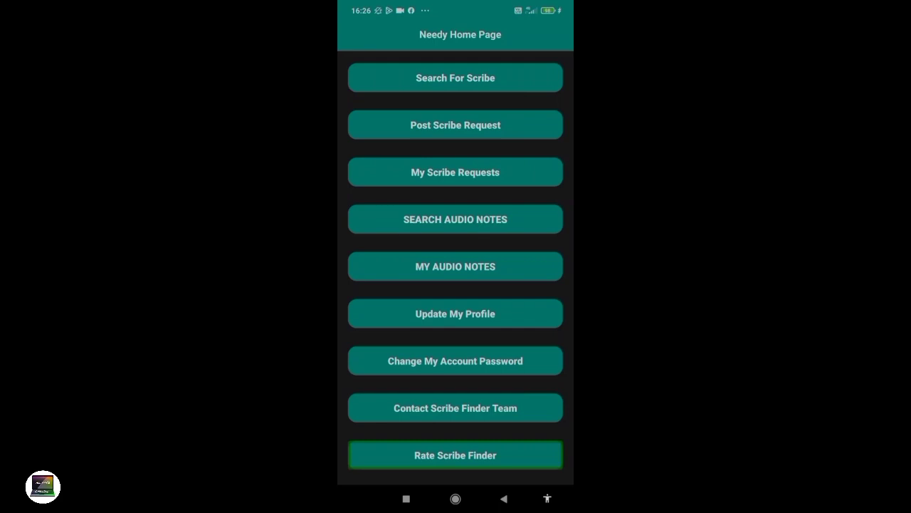
key(Down)
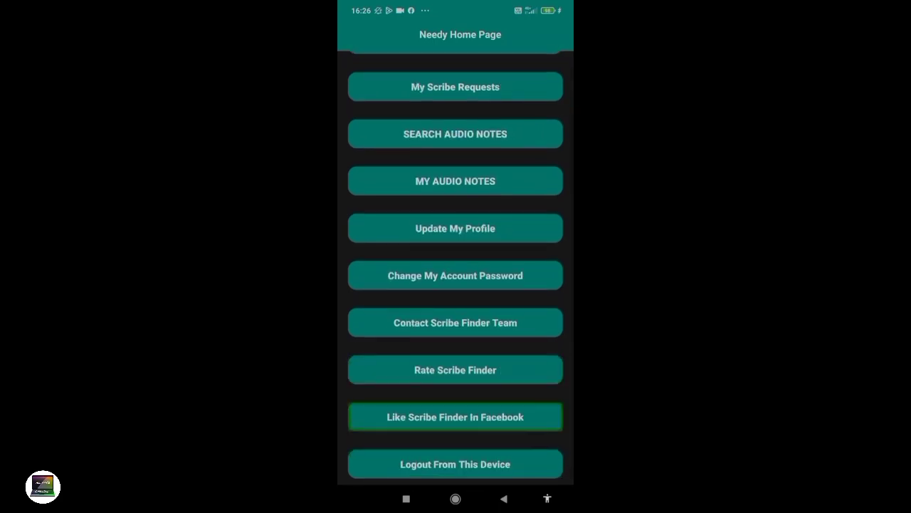
key(Down)
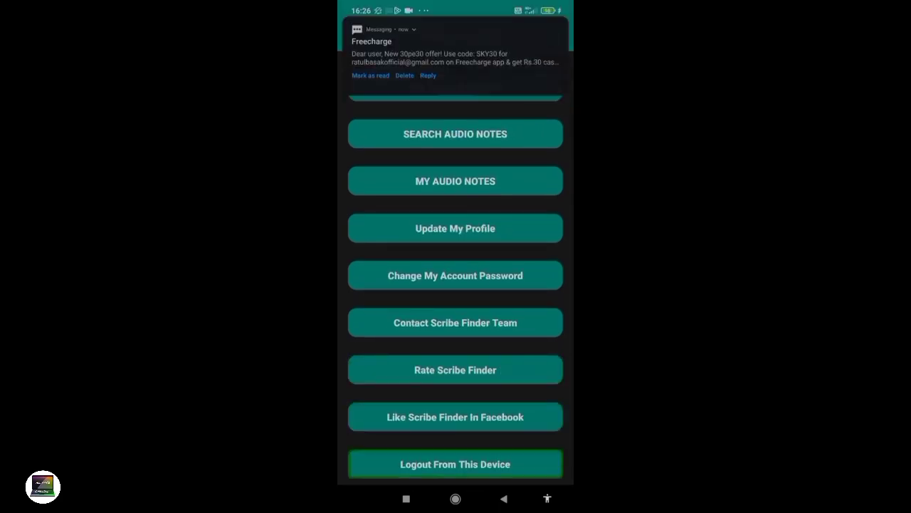
key(Up)
key(Up)
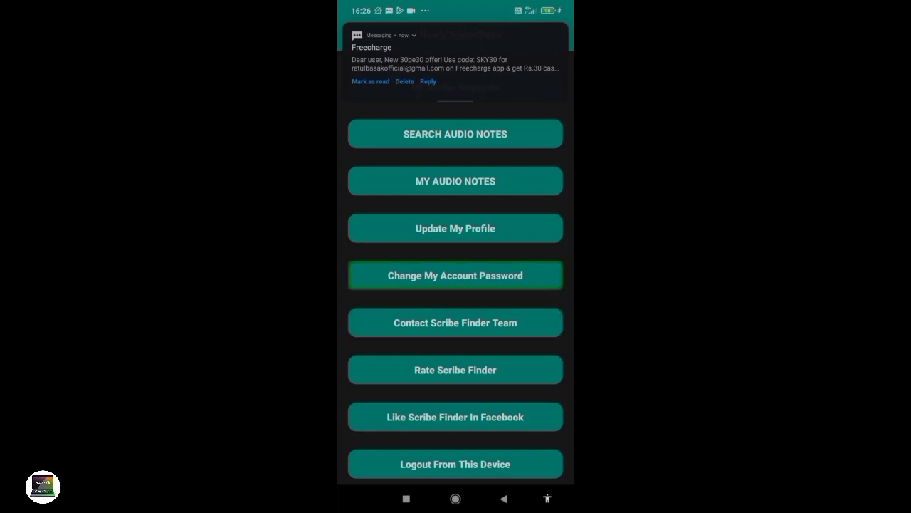
key(Up)
key(Up)
key(Up)
key(Up)
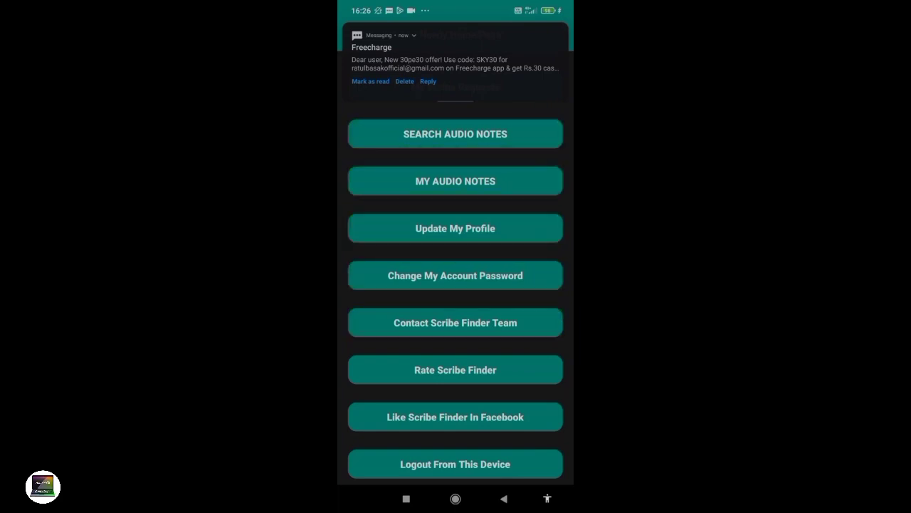
key(Up)
key(Up)
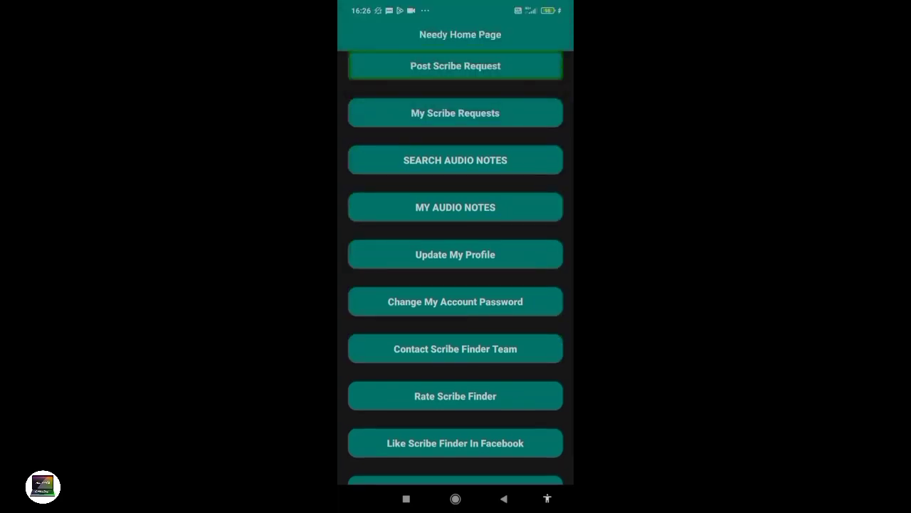
Step: Open Post Scribe Request and review the Subject, Course and Language of Exam fields
key(Return)
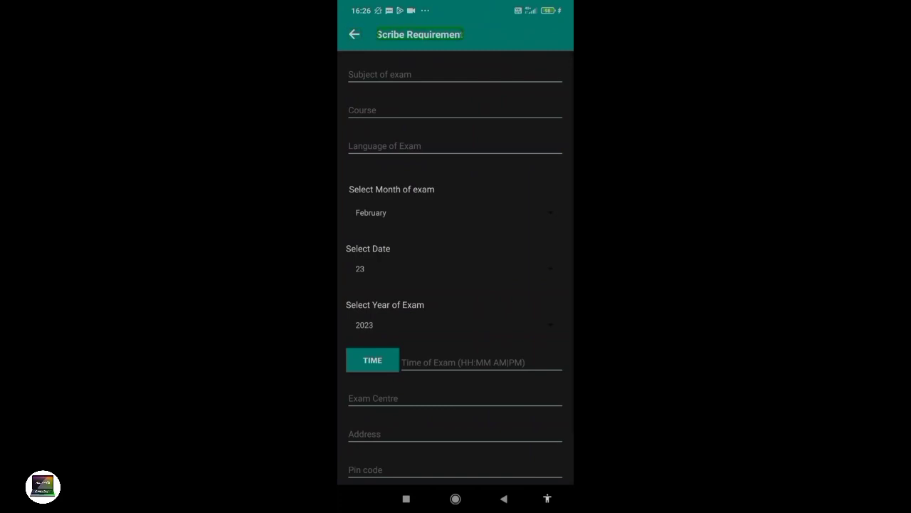
key(Down)
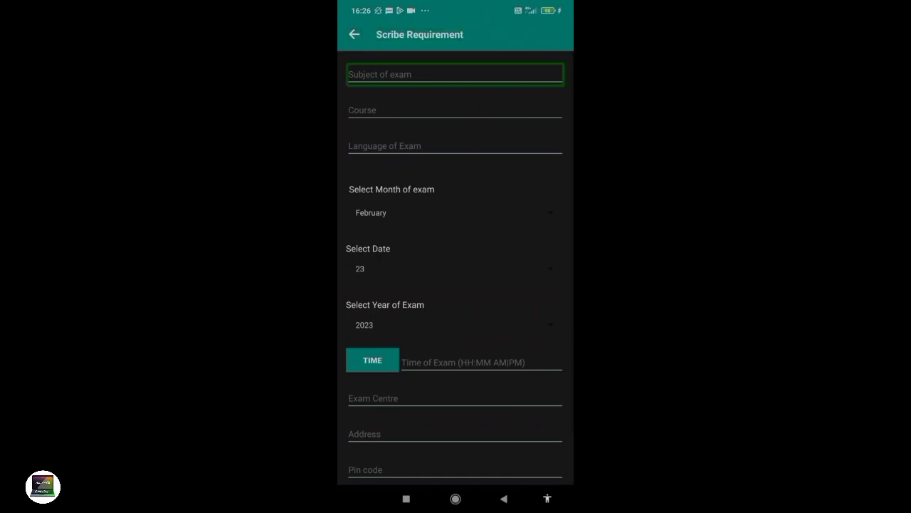
key(Down)
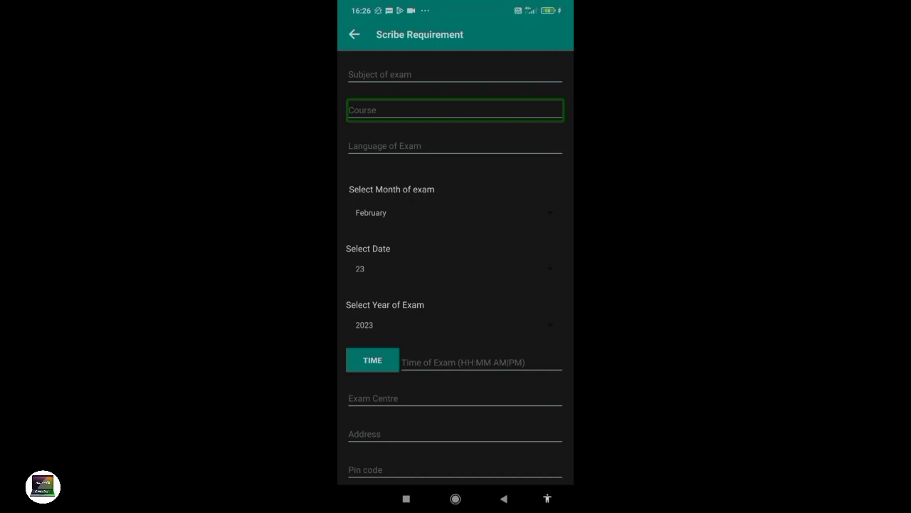
key(Down)
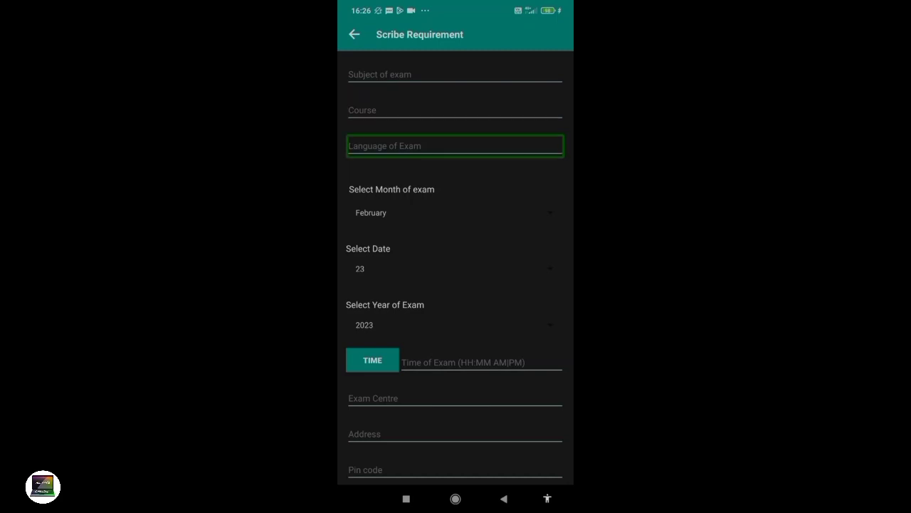
Step: Review the exam date pickers: month February, the date, and year 2023
key(Down)
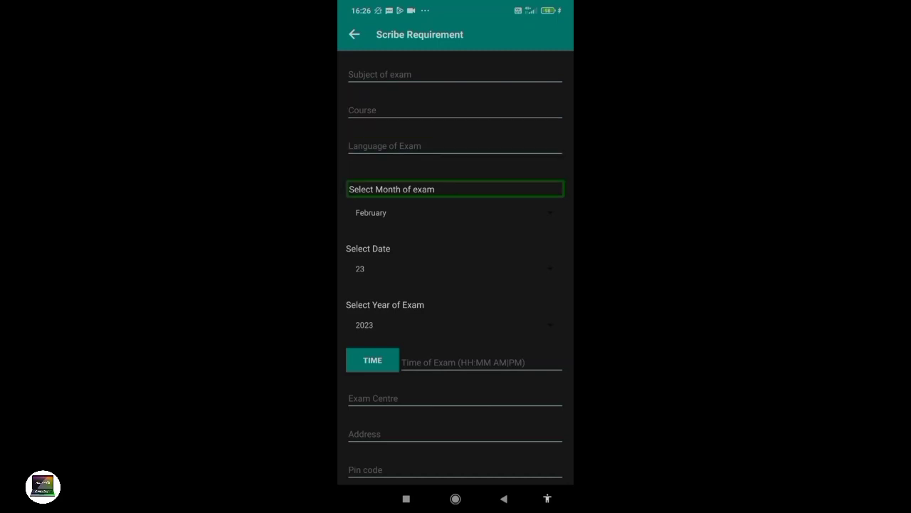
key(Down)
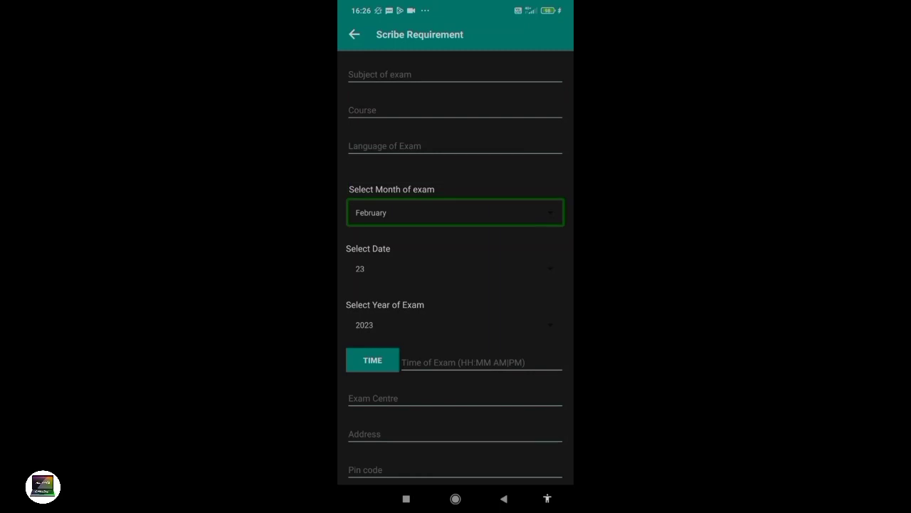
key(Down)
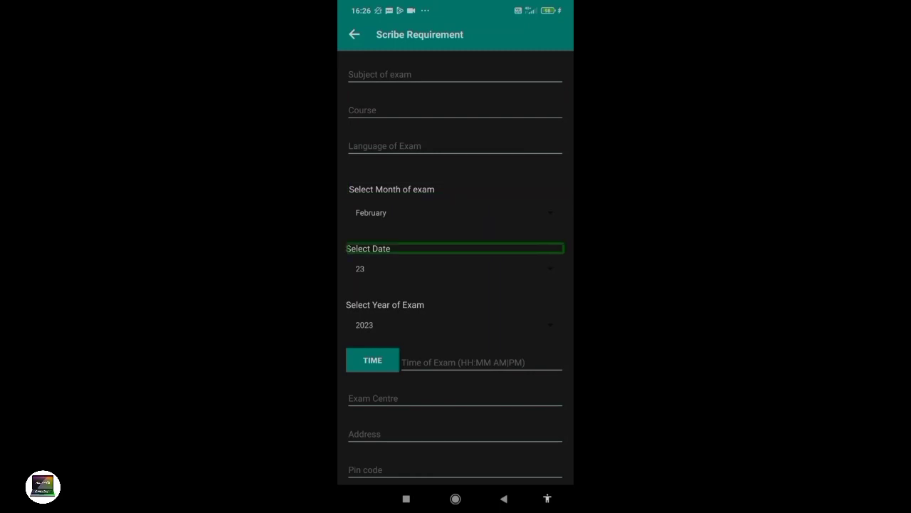
key(Down)
key(Down)
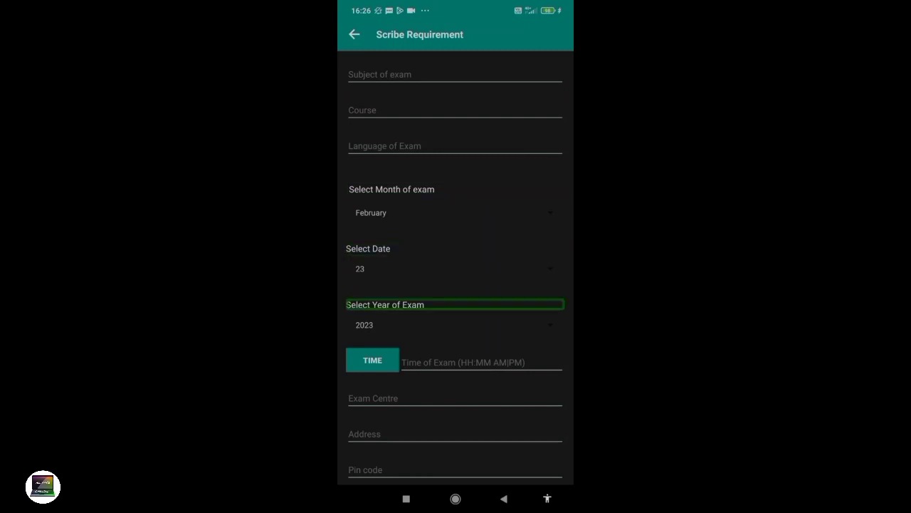
key(Down)
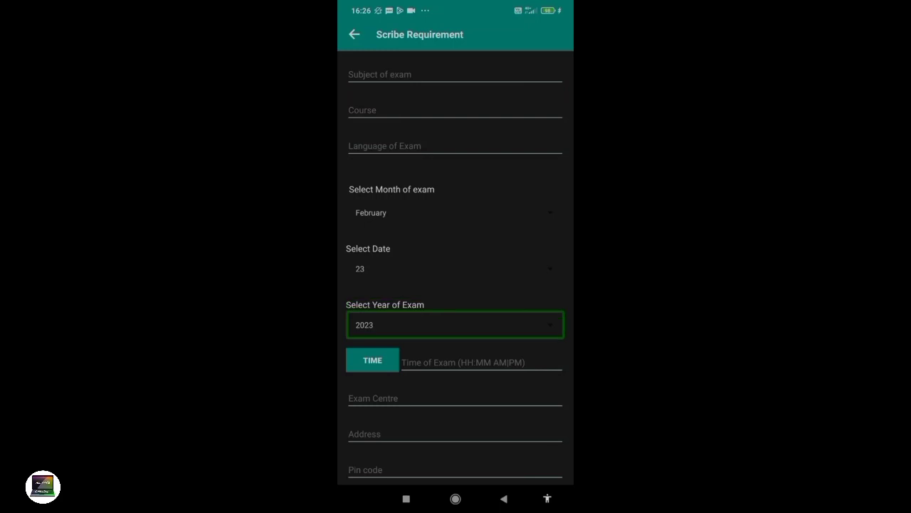
key(Down)
key(Down)
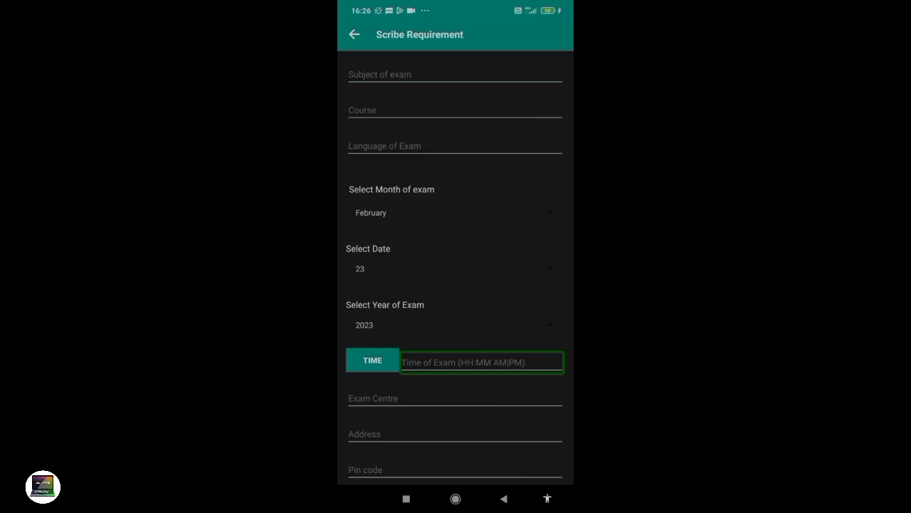
Step: Review the Exam Centre, Address and Pin code fields
key(Down)
key(Down)
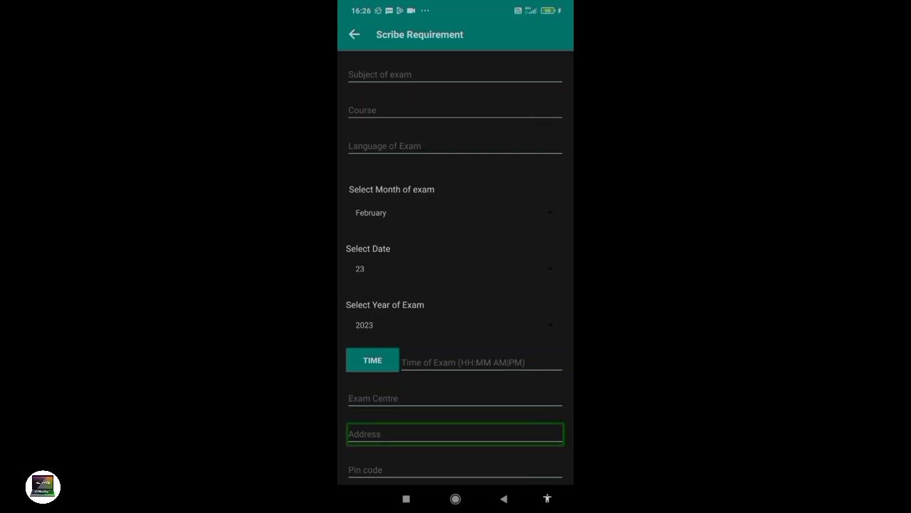
key(Down)
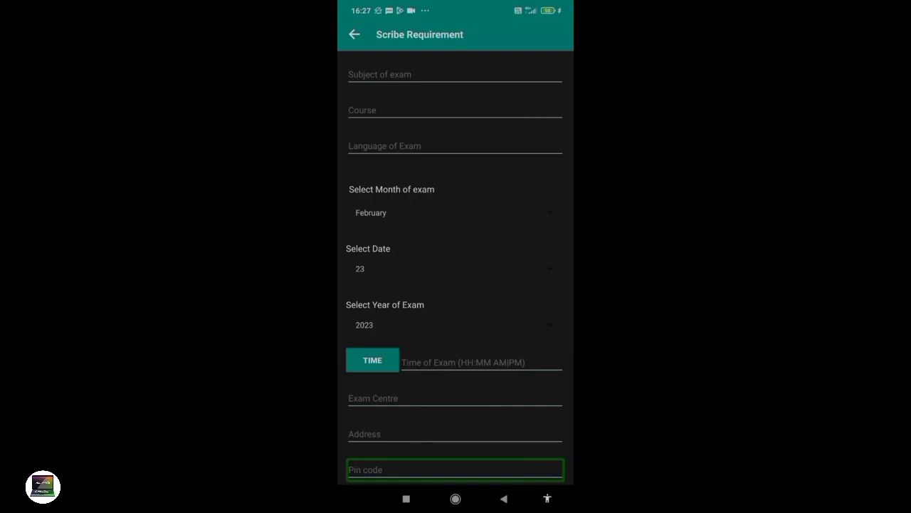
key(Down)
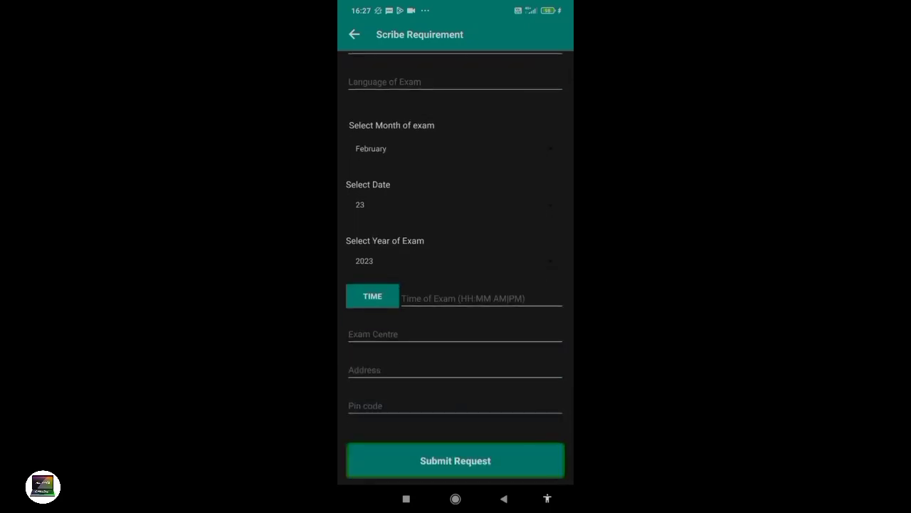